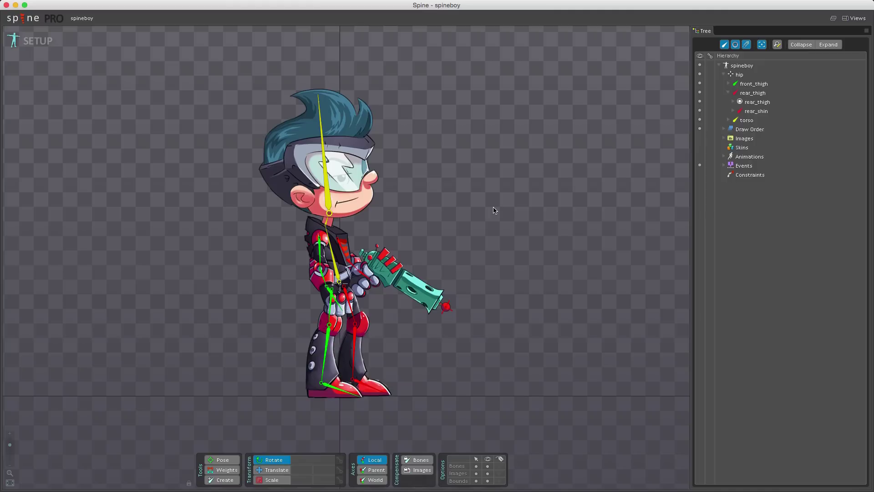
Pick the shin and thigh bones singly and together, then box-select all 17 spineboy bones.
left_click(355, 339)
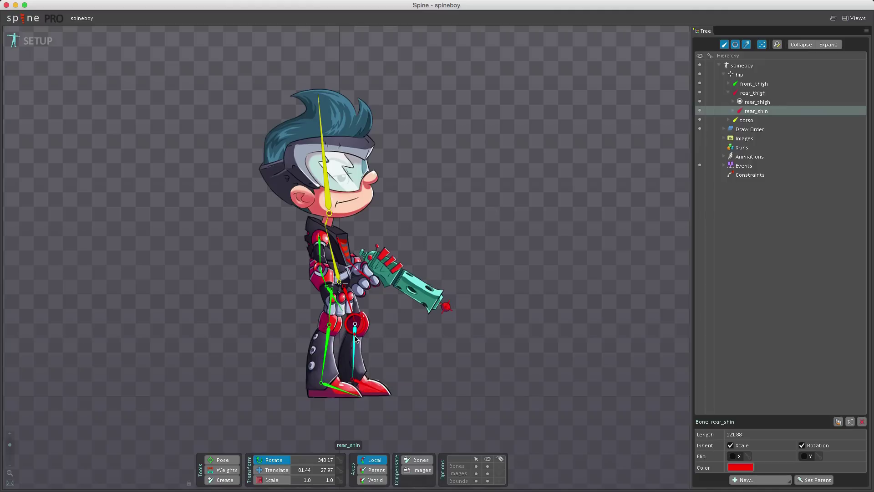
left_click(330, 344)
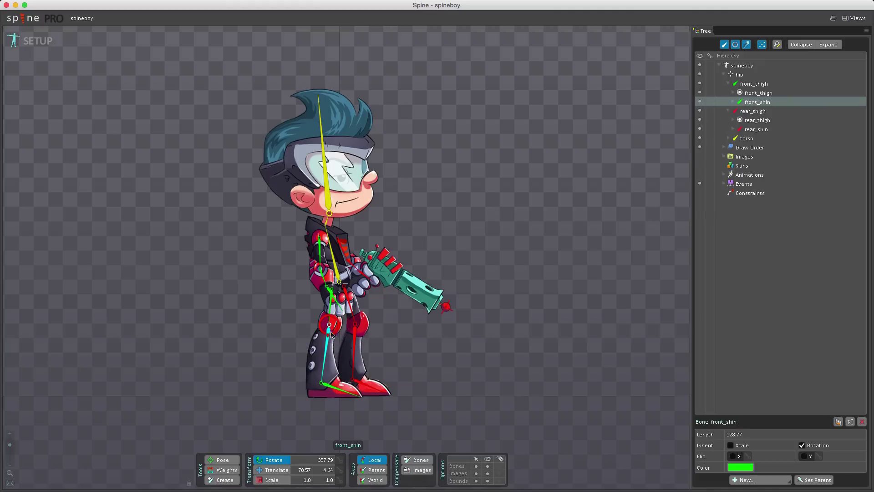
left_click(331, 307)
left_click(346, 301)
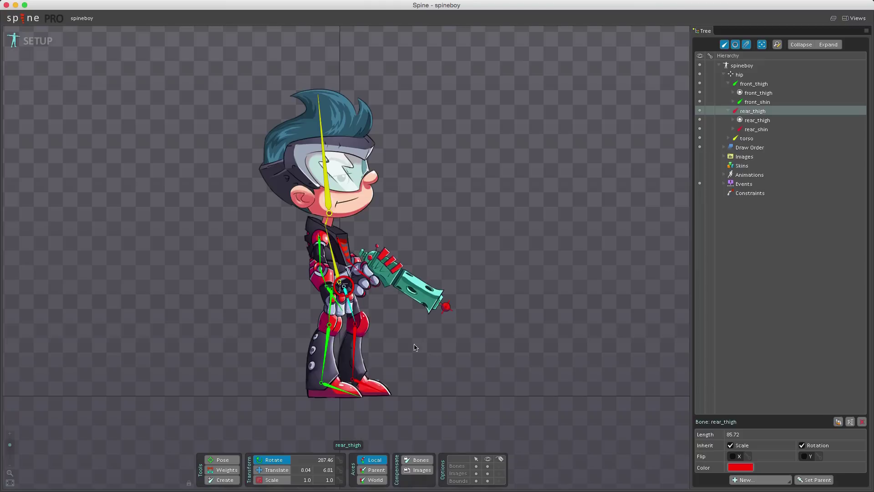
left_click(356, 336, "ctrl")
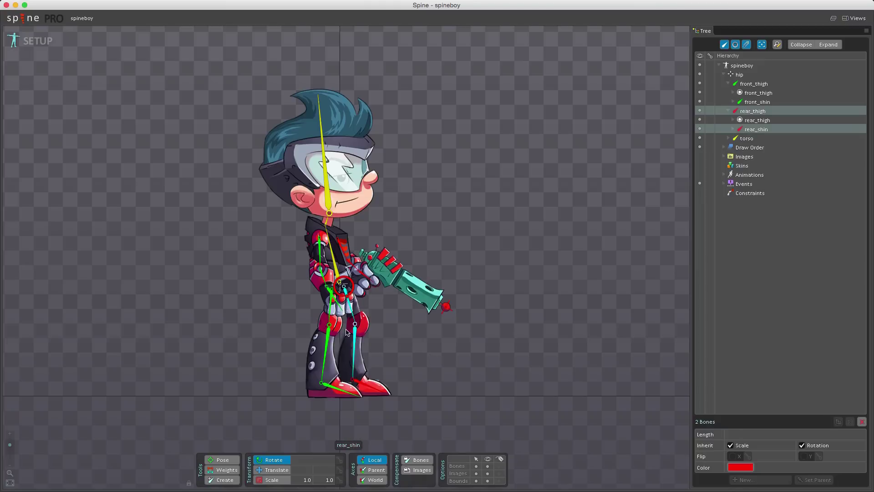
left_click(331, 309, "ctrl")
left_click(327, 343, "ctrl")
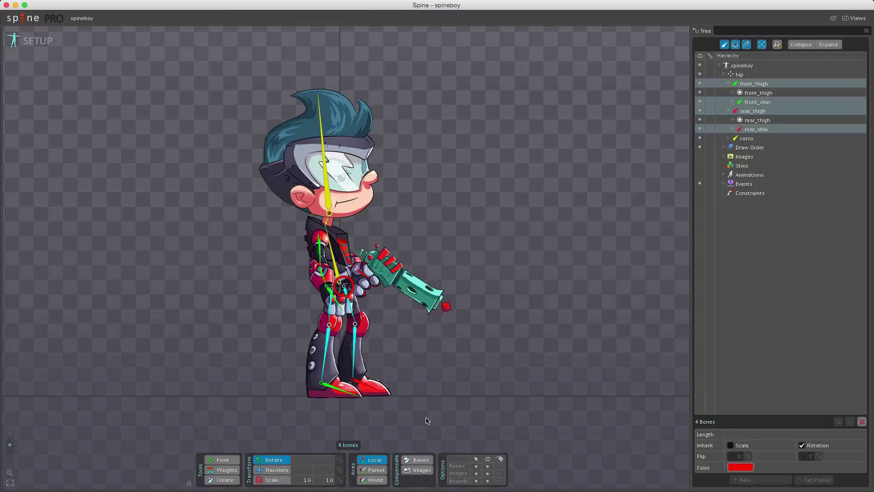
left_click_drag(453, 428, 204, 79)
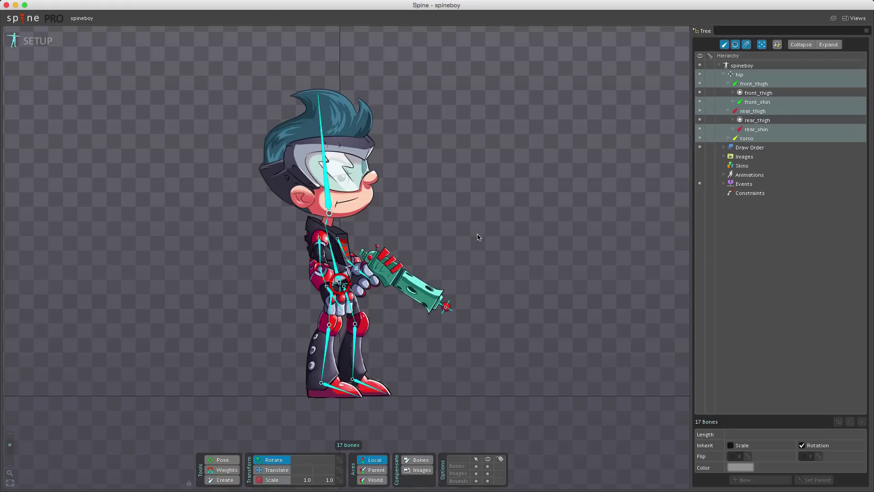
Clear the selection, box-select the bones again, then select and deselect rear_shin.
key("space")
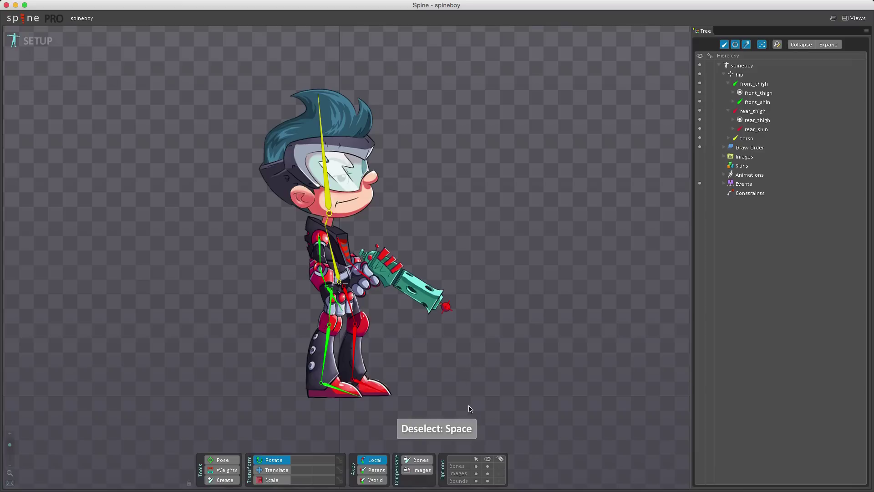
left_click_drag(478, 409, 446, 360)
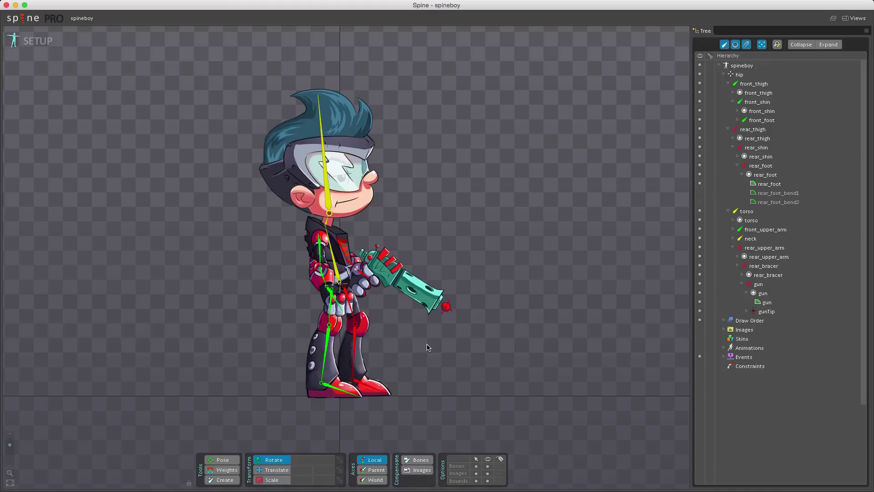
left_click(355, 337)
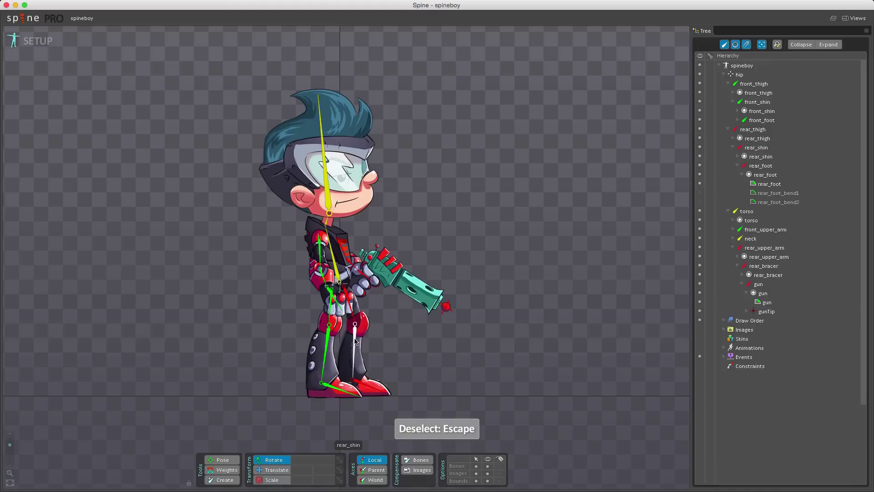
key("Escape")
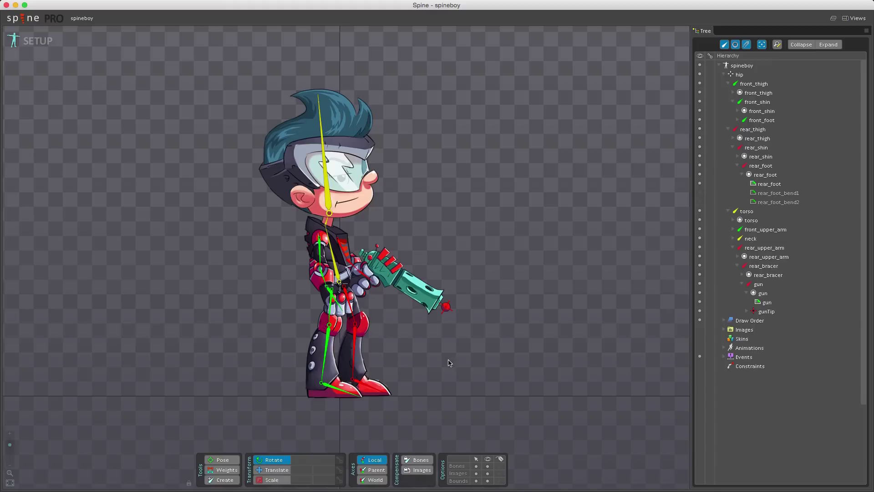
Store front thigh, shin and foot as selection 1 and the rear leg bones as selection 2.
left_click(331, 312)
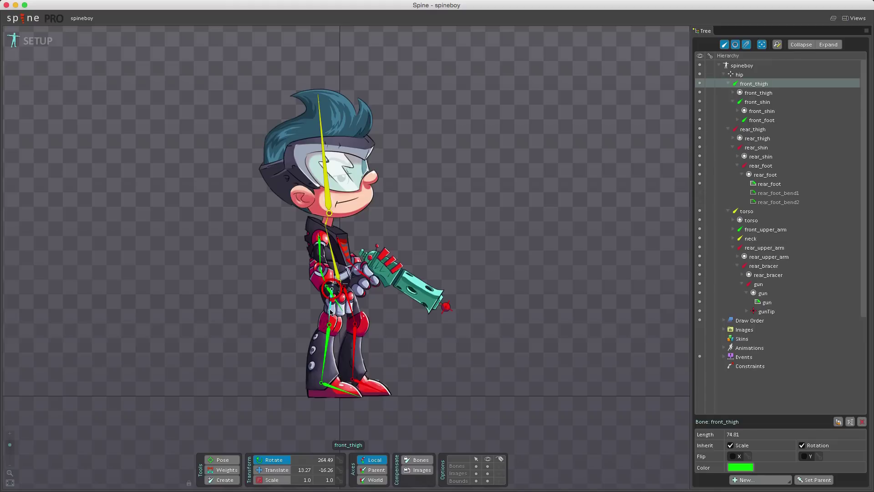
left_click(330, 339, "ctrl")
left_click(339, 389, "ctrl")
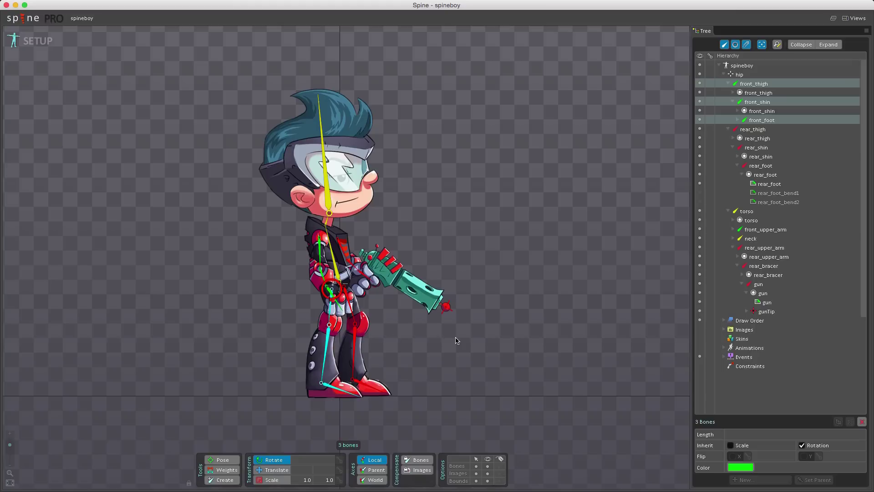
key("ctrl+1")
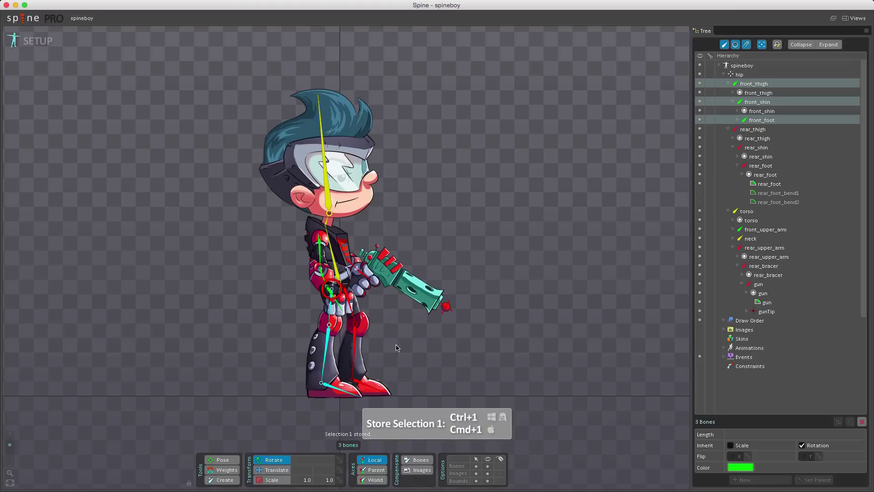
left_click(347, 304)
left_click(357, 341, "ctrl")
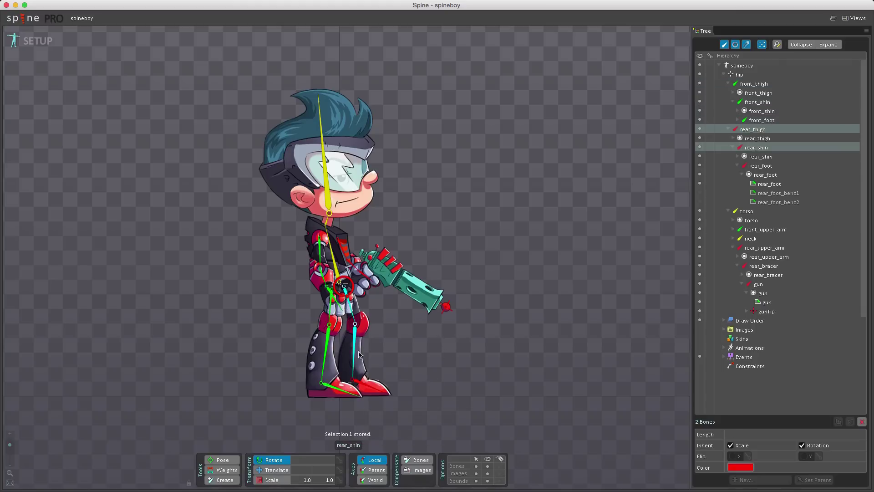
left_click(360, 381, "ctrl")
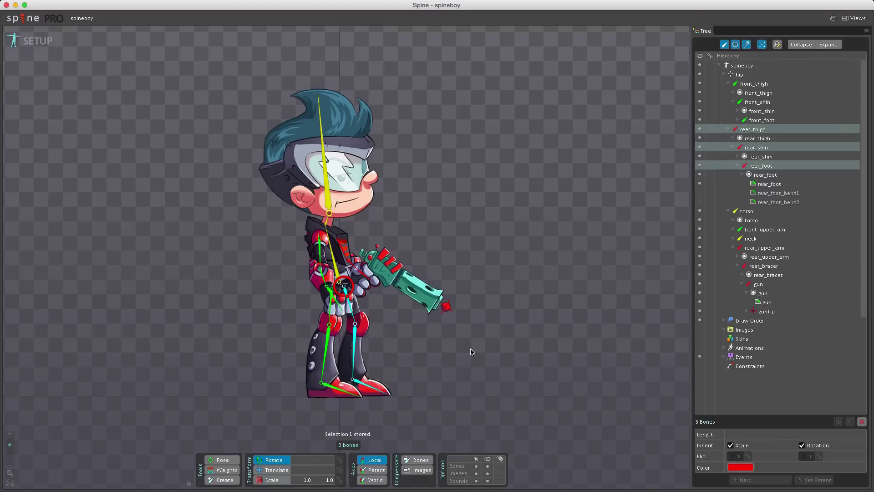
key("ctrl+2")
Store torso and neck as selection 3 and the front upper arm as selection 4.
left_click(336, 265)
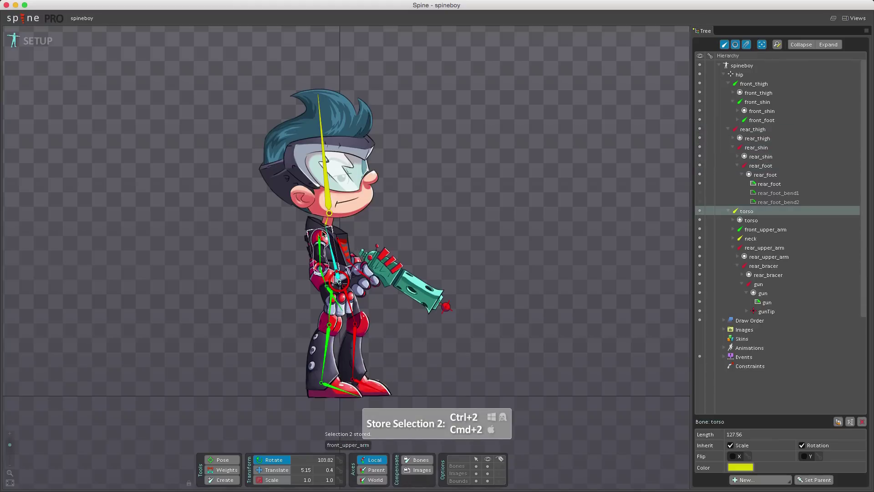
left_click(327, 225, "ctrl")
key("ctrl+3")
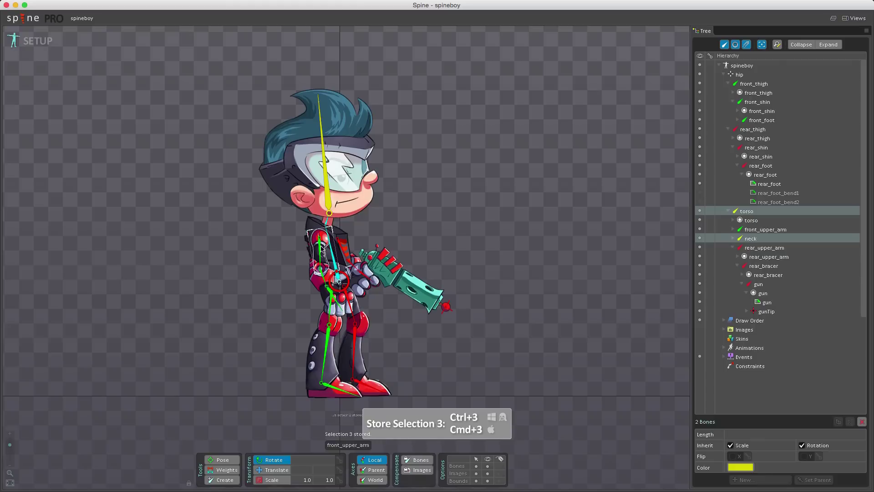
left_click(324, 253)
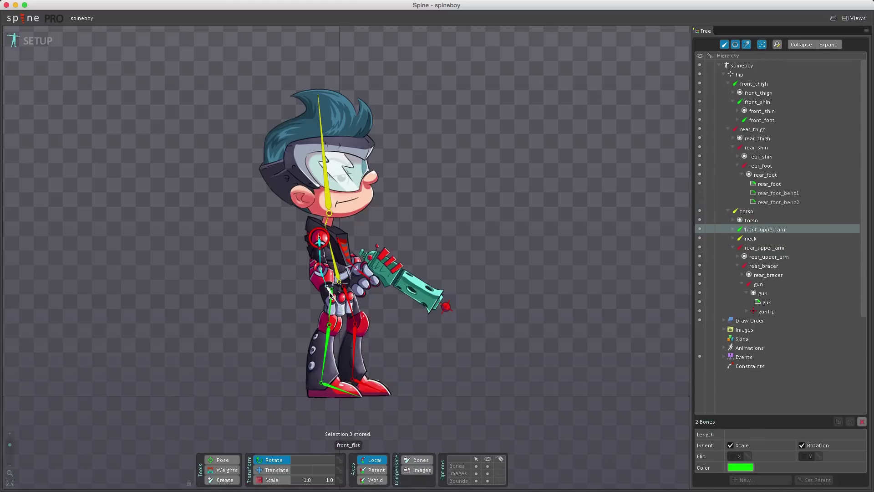
key("ctrl+4")
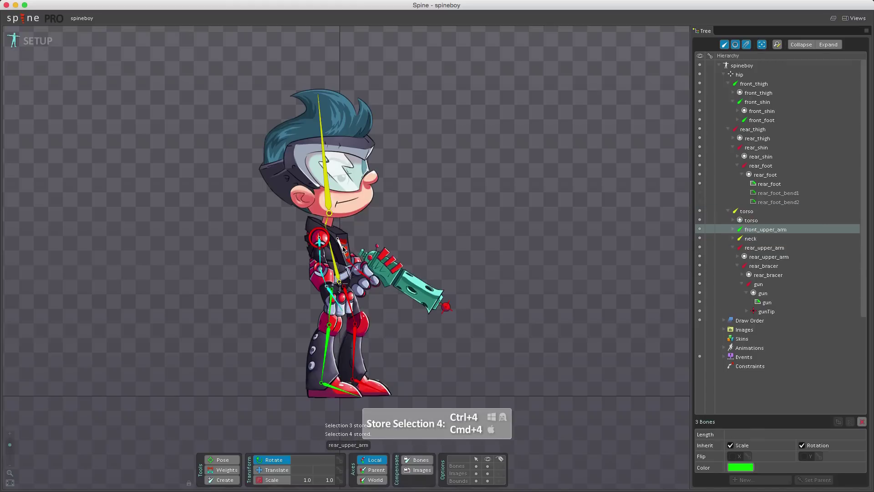
Store rear upper arm, bracer and gun as selection 5 and the head as selection 6.
left_click(352, 259)
left_click(356, 267, "ctrl")
left_click(364, 279, "ctrl")
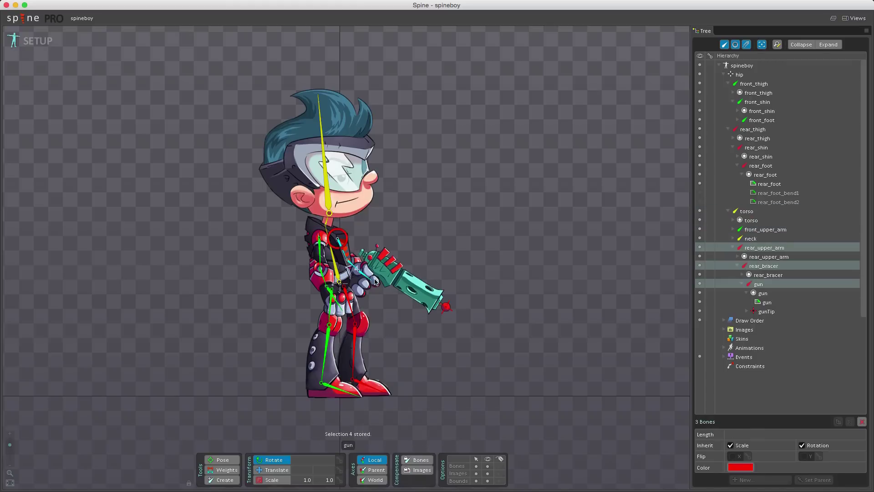
key("ctrl+5")
left_click(337, 198)
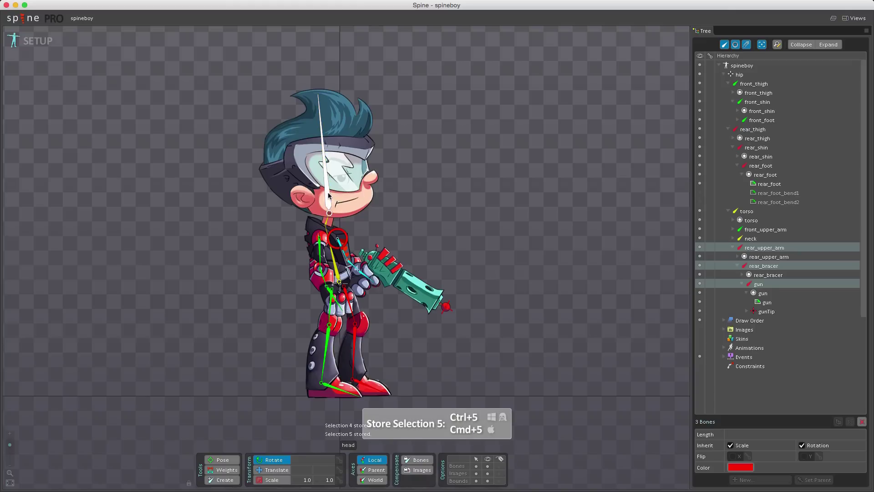
key("ctrl+6")
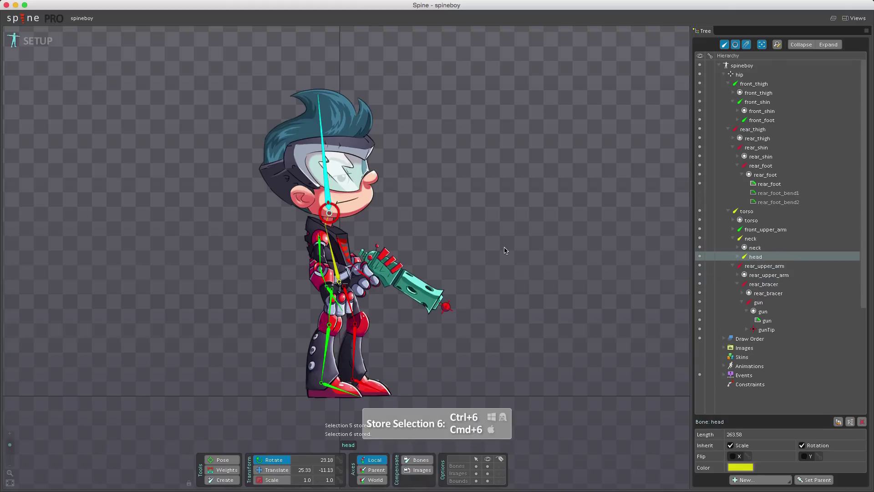
Clear the selection, then recall stored selections 1 through 6 repeatedly with the number keys.
key("space")
key("1")
key("2")
key("3")
key("6")
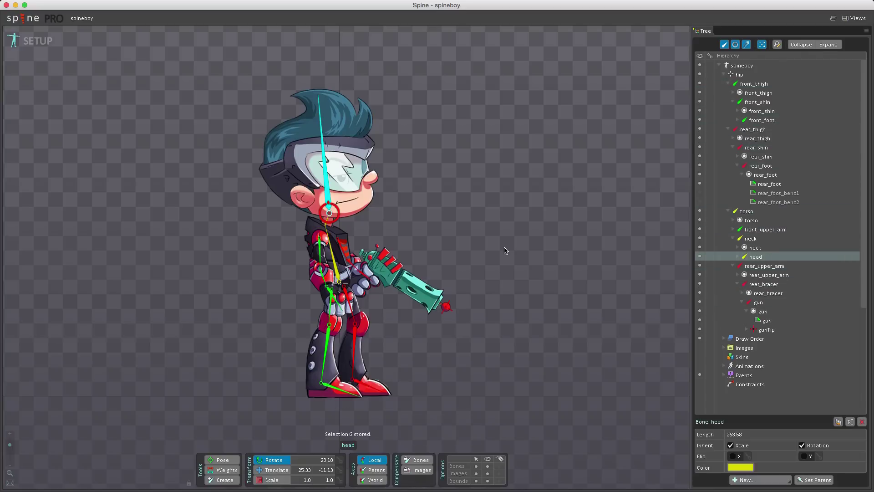
key("1")
key("2")
key("4")
key("3")
key("5")
key("6")
key("1")
key("4")
key("3")
key("5")
key("6")
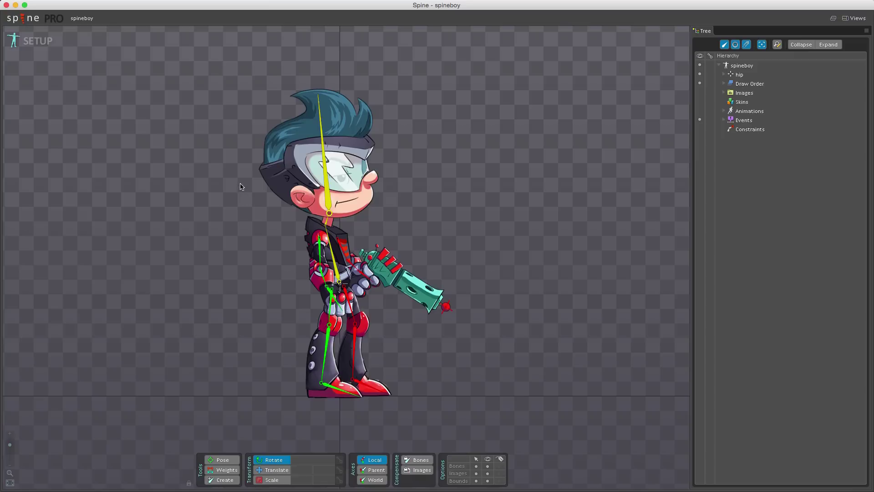
Rotate the head bone, try the Translate and Scale tools, then tilt the head to 18.38.
left_click(330, 202)
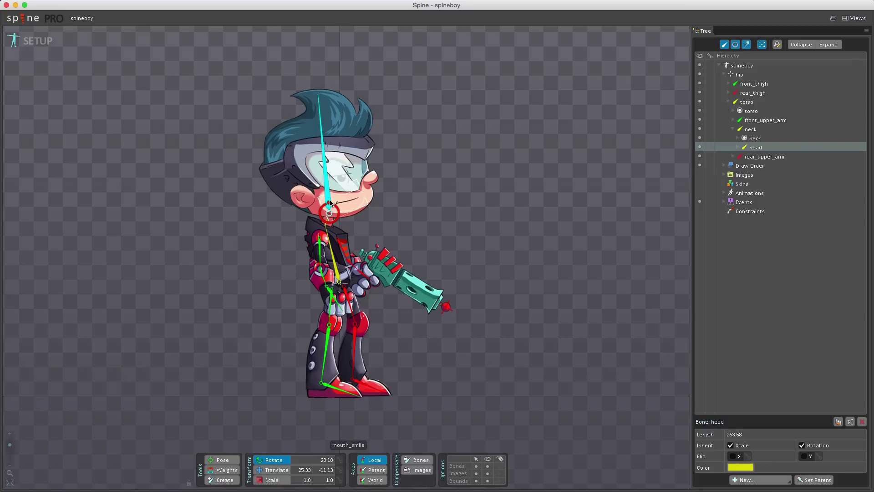
left_click_drag(464, 152, 433, 208)
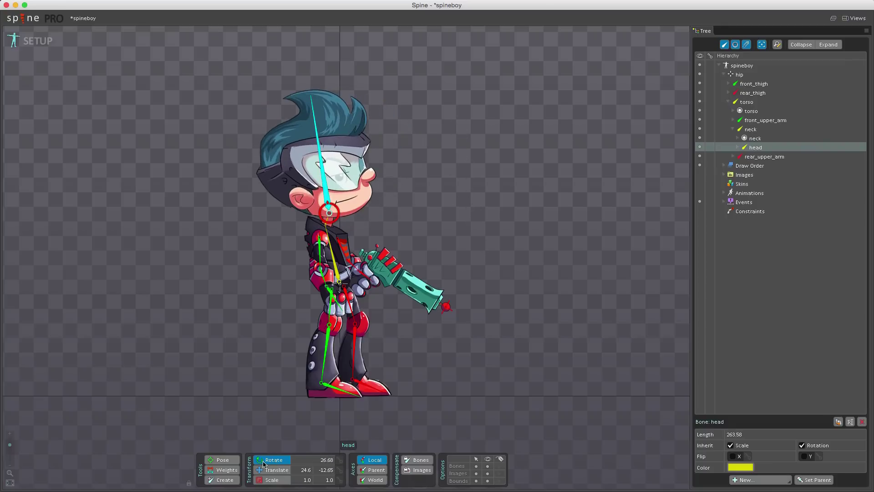
left_click(275, 470)
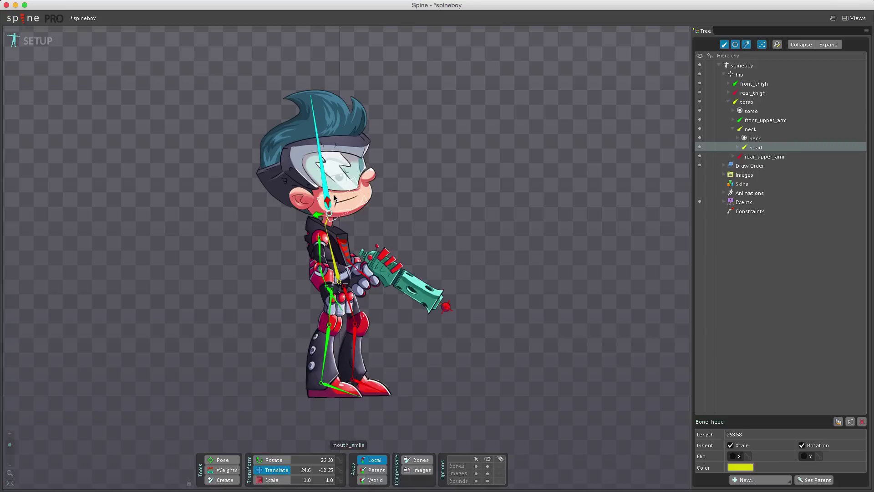
left_click(271, 480)
left_click(273, 459)
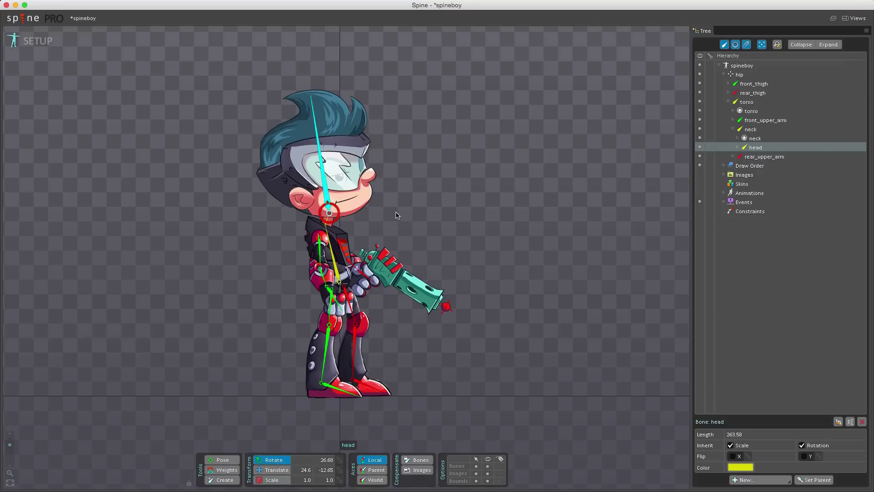
left_click_drag(328, 210, 426, 212)
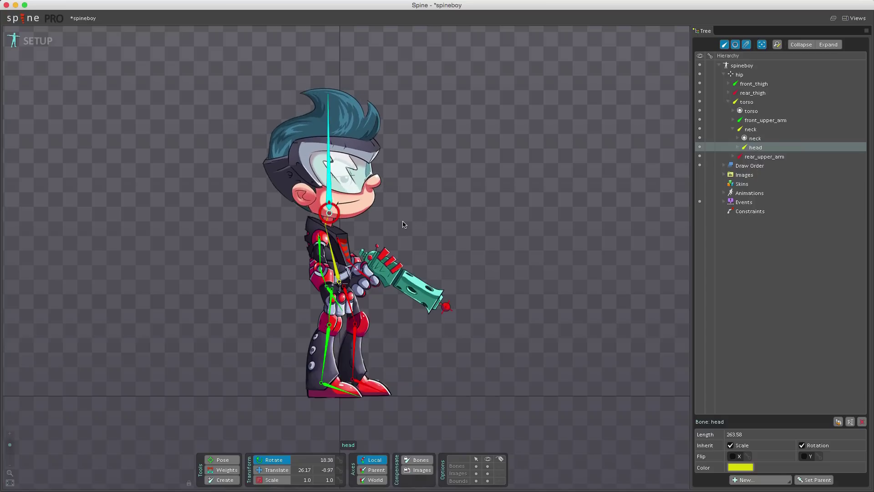
Lean the torso forward and swing the rear upper arm to 250.63, raising the gun.
left_click_drag(335, 262, 351, 240)
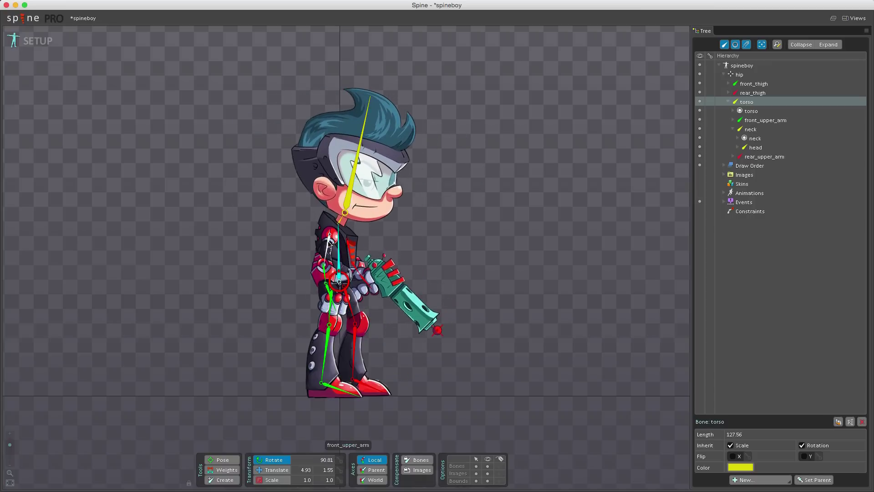
left_click_drag(329, 248, 455, 286)
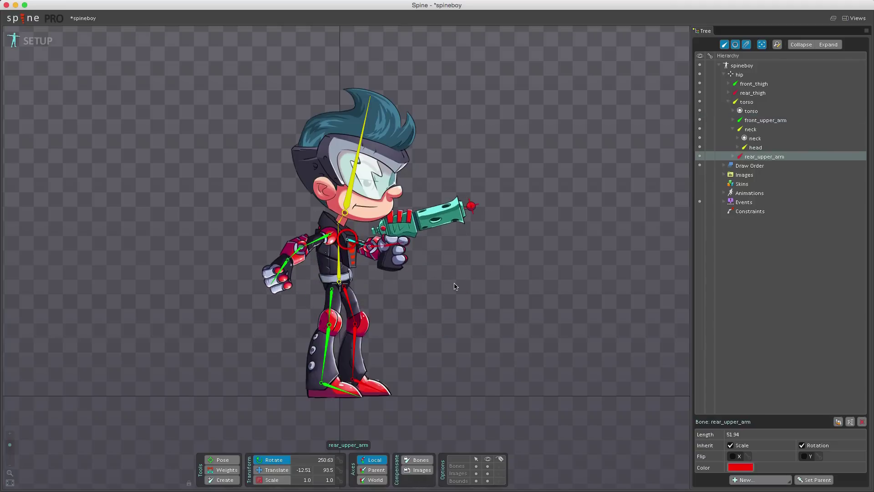